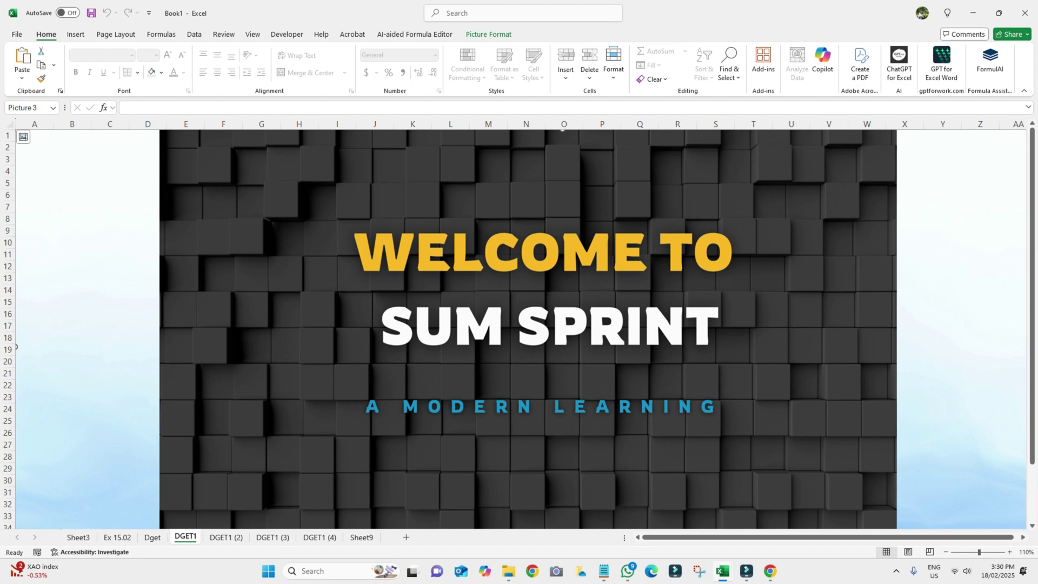
- Bring the Notepad window with the CSV invoice text, CompanyName through Card ID, to the front
key(alt+Tab)
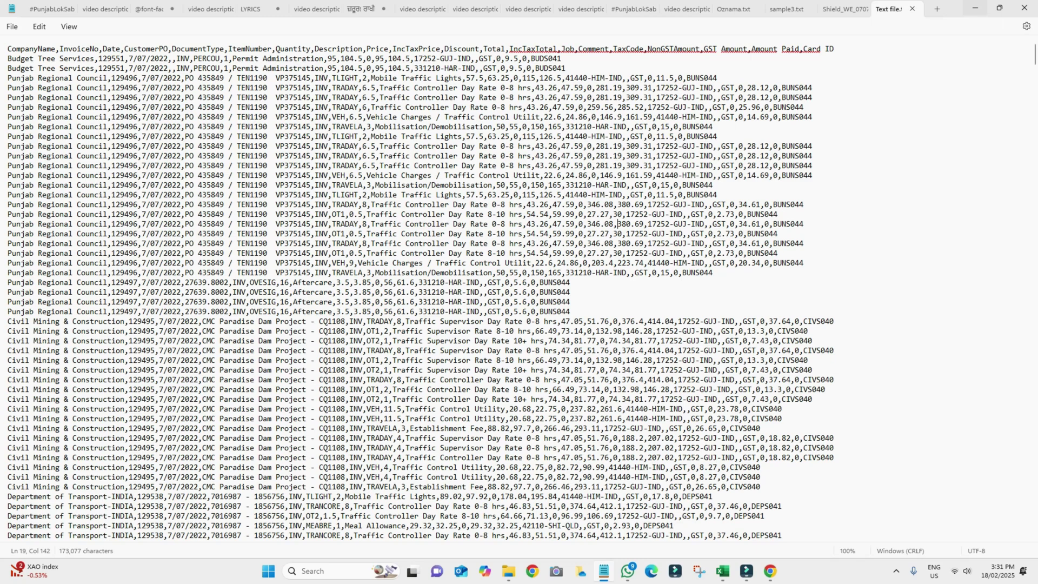
- Minimize Notepad and show the DGET1 (2) sheet explaining Text to Columns
click(975, 8)
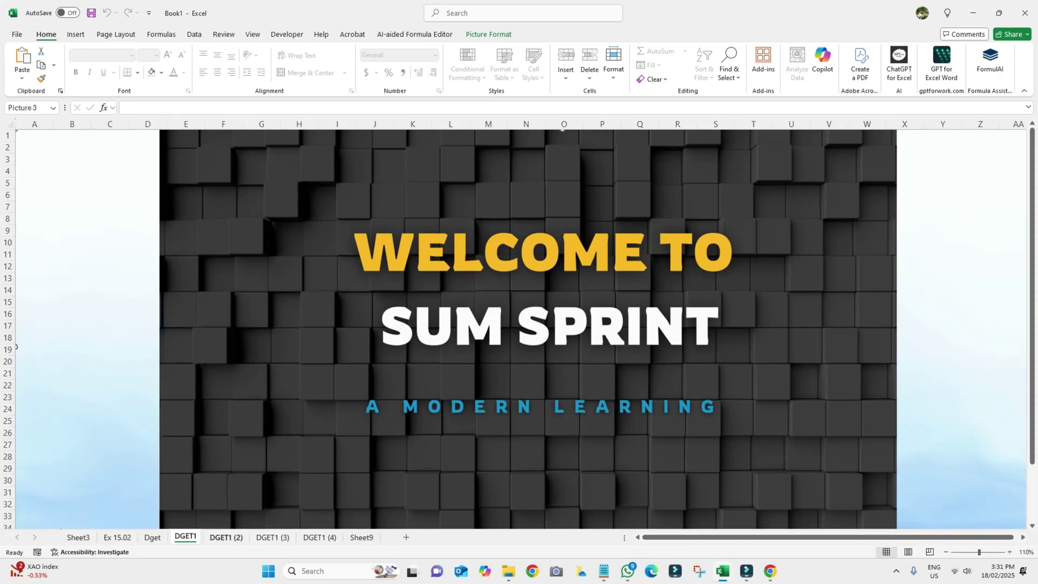
click(226, 537)
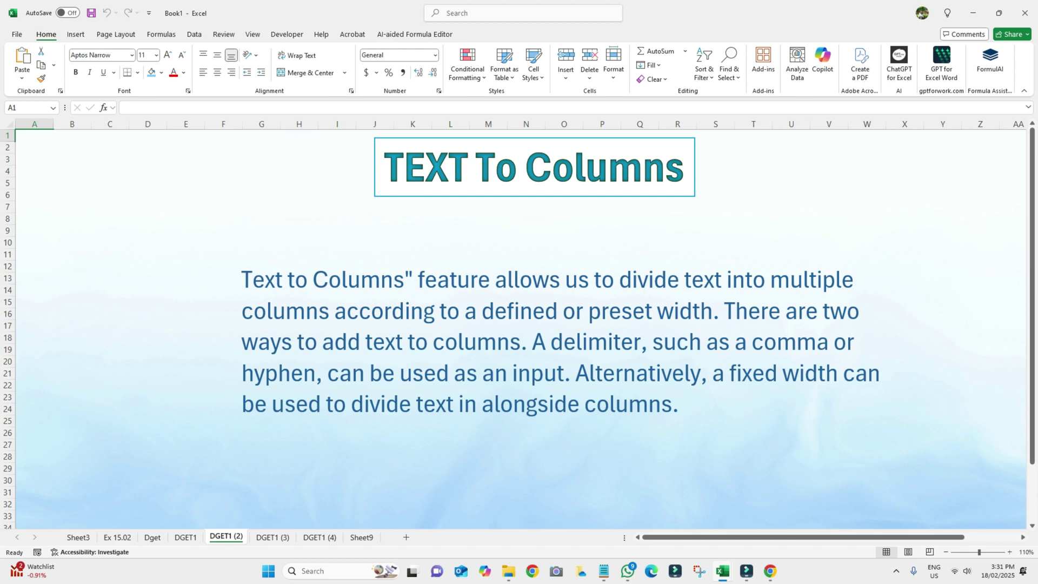
- Go to the DGET1 (3) sheet, then bring Text file.txt in Notepad to the front
click(272, 538)
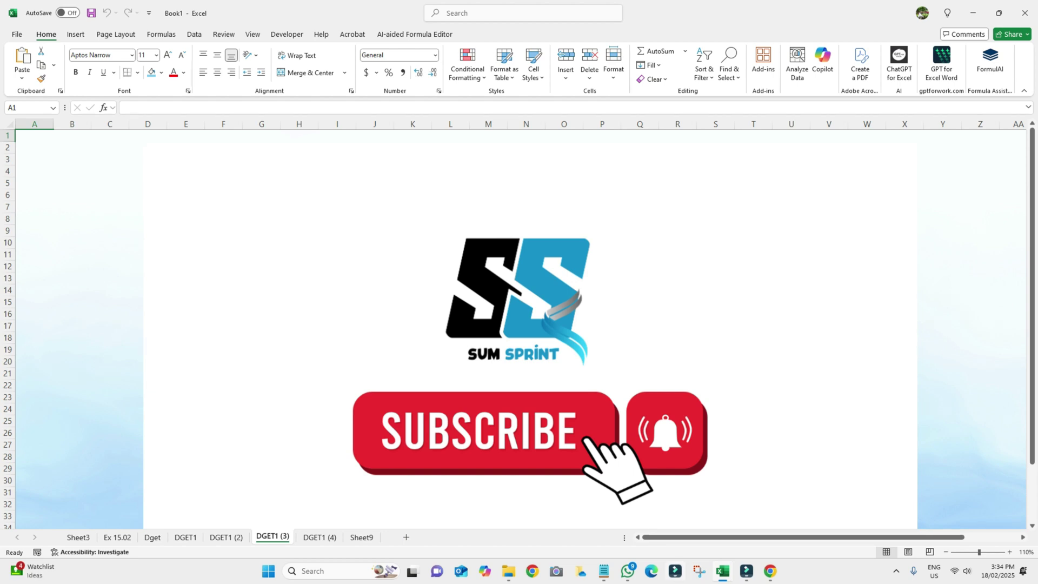
mouse_move(603, 571)
click(603, 505)
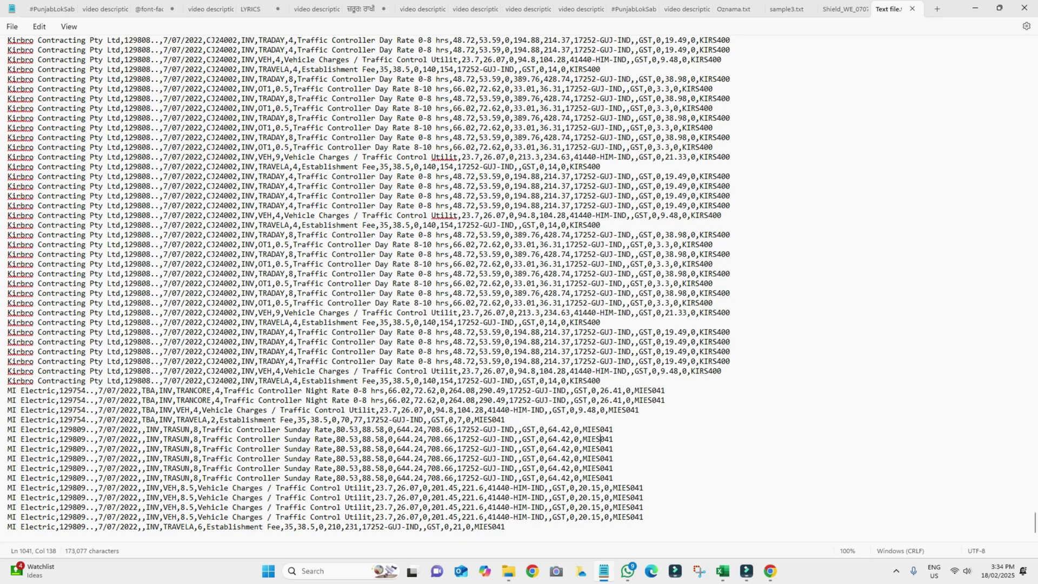
- Select all the invoice text in Notepad and return to the Excel workbook
key(ctrl+a)
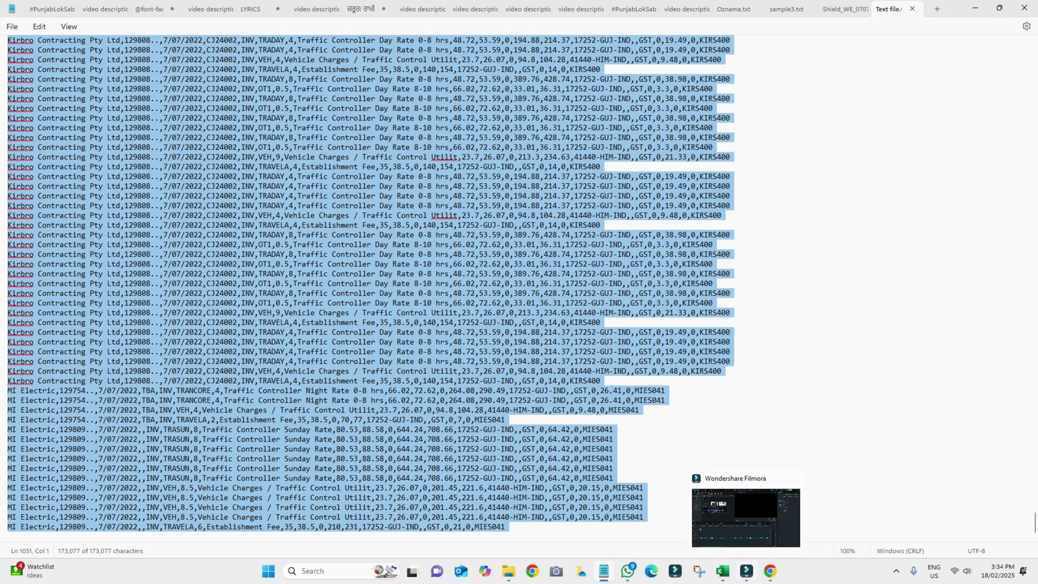
click(723, 570)
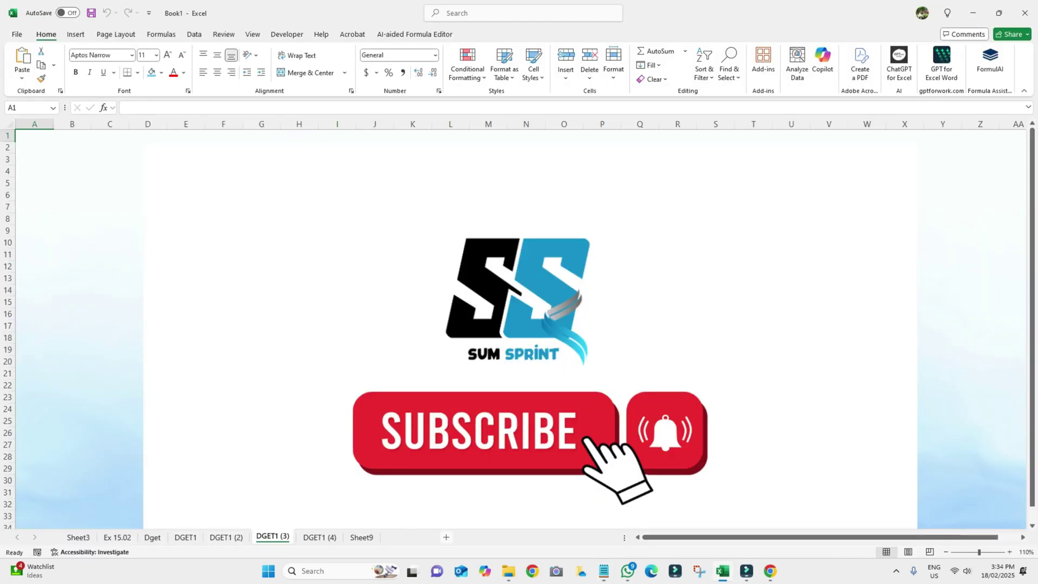
- Insert a new Sheet14 and paste the 1050 invoice lines into column A
click(406, 537)
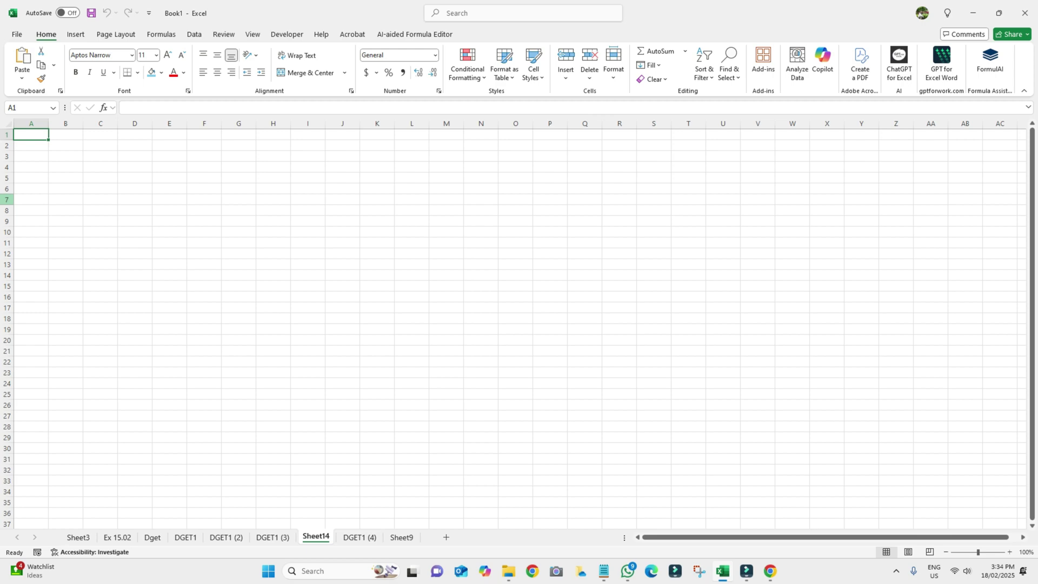
key(ctrl+v)
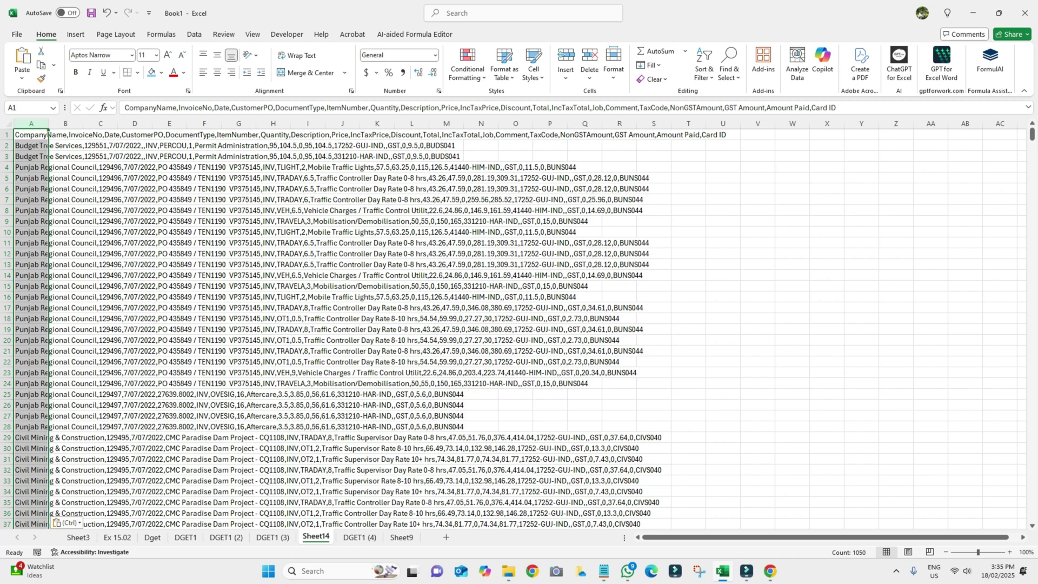
- Split the invoice lines into columns A–T with Text to Columns, delimited by comma
click(194, 34)
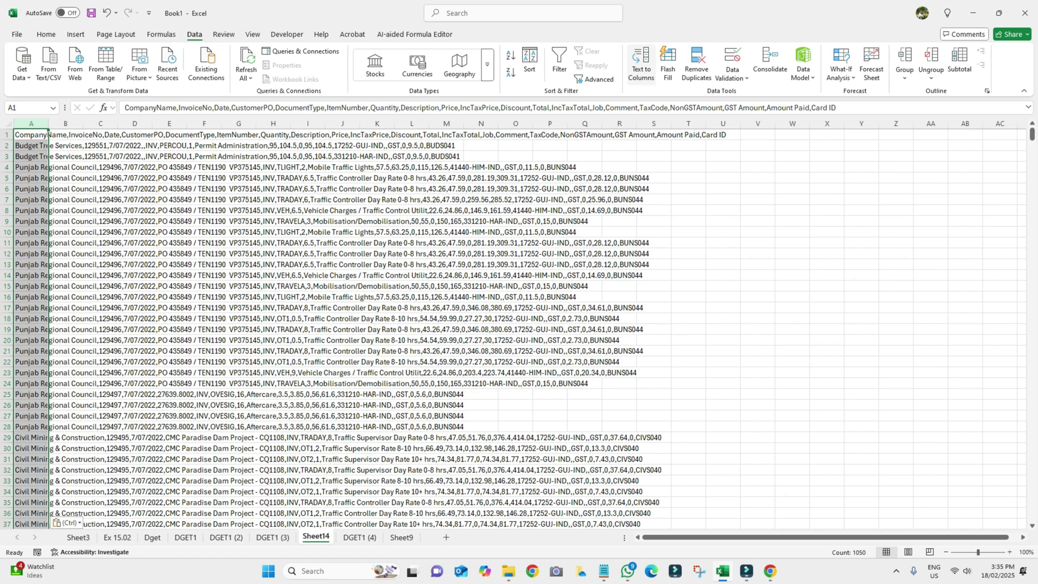
click(641, 61)
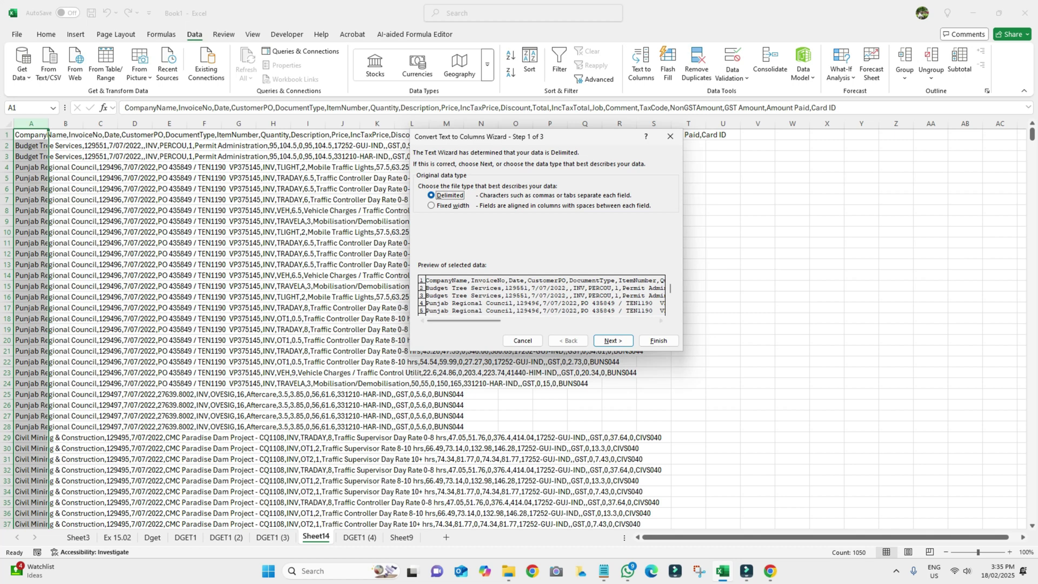
key(Return)
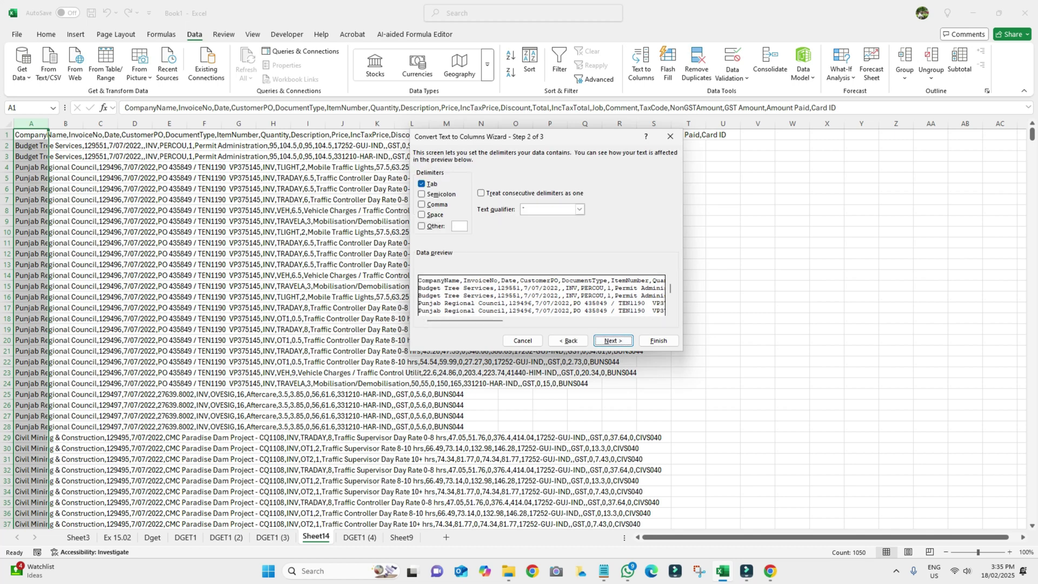
key(alt+c)
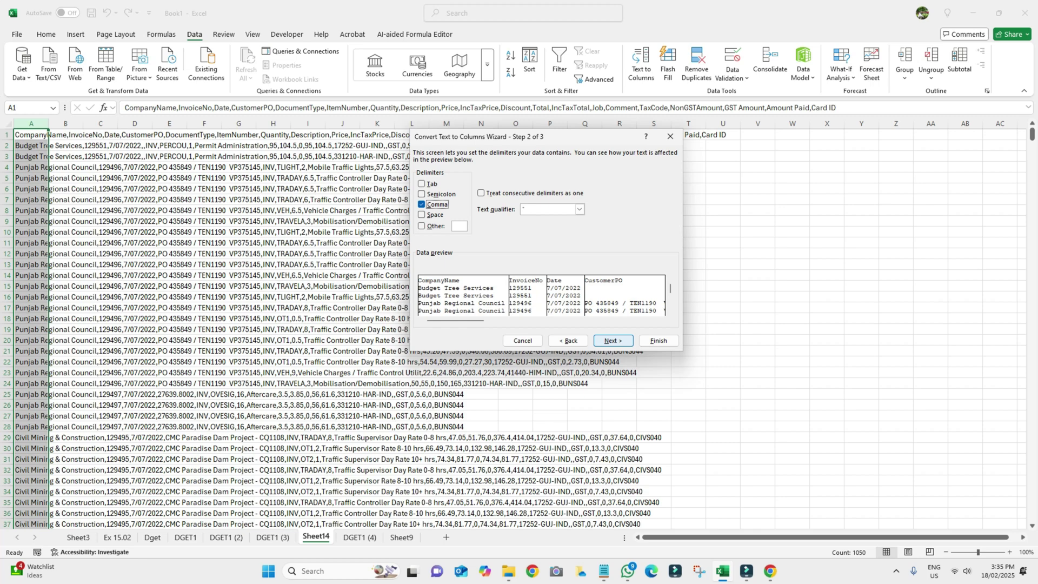
key(Return)
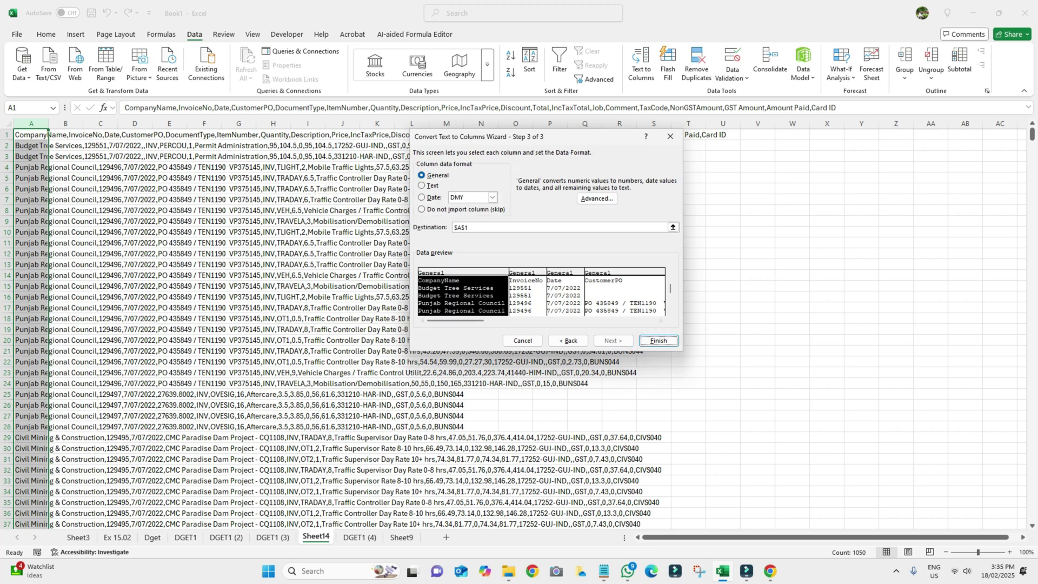
key(Return)
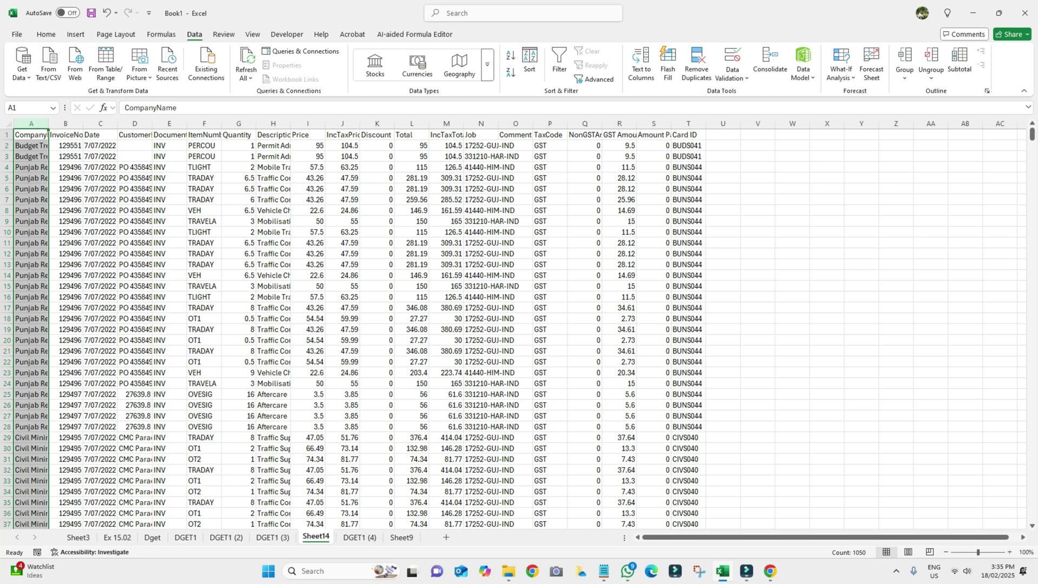
- Widen column A for company names, autofit column B, and switch to Notepad
drag(48, 123, 77, 124)
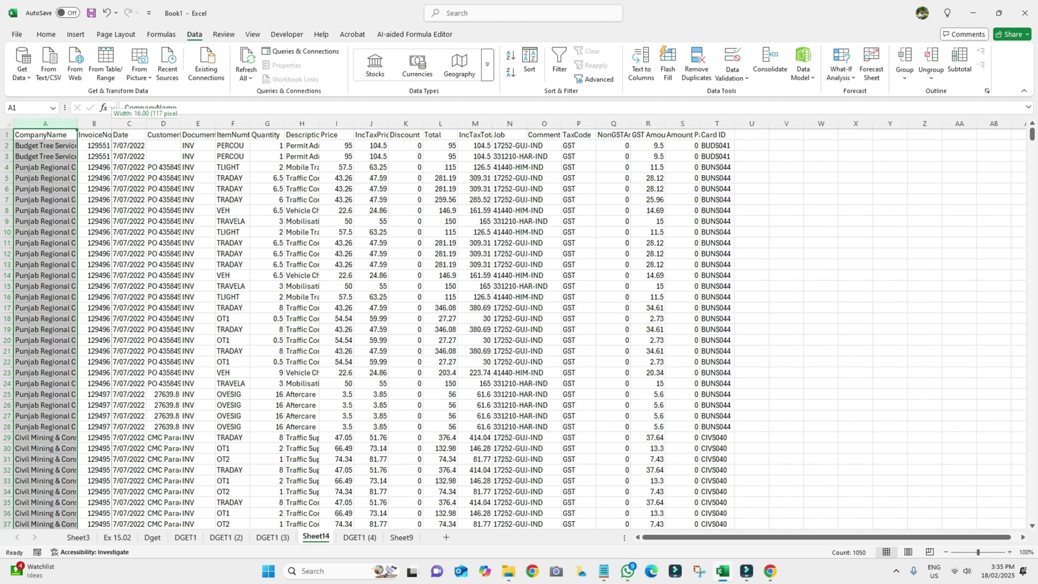
double_click(111, 123)
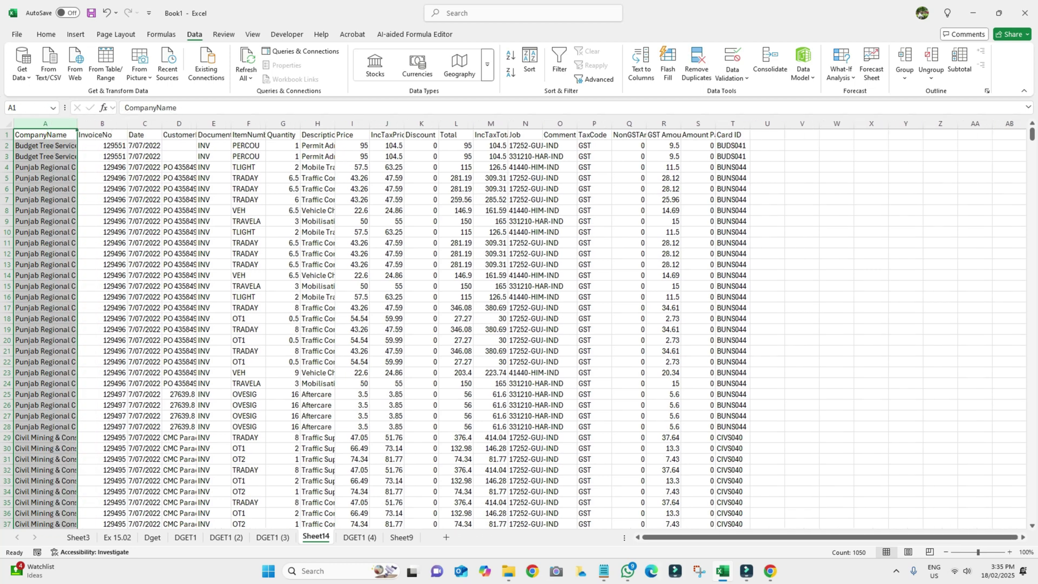
key(alt+Tab)
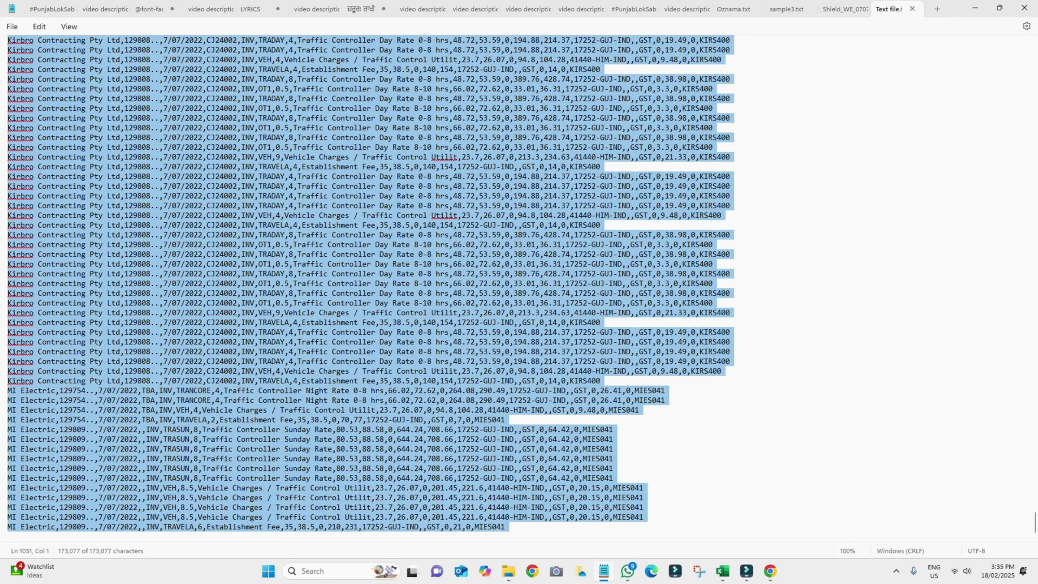
- Point out the header commas after CompanyName, Date and CustomerPO in Notepad, then return to Excel
drag(1035, 522, 1034, 51)
click(665, 184)
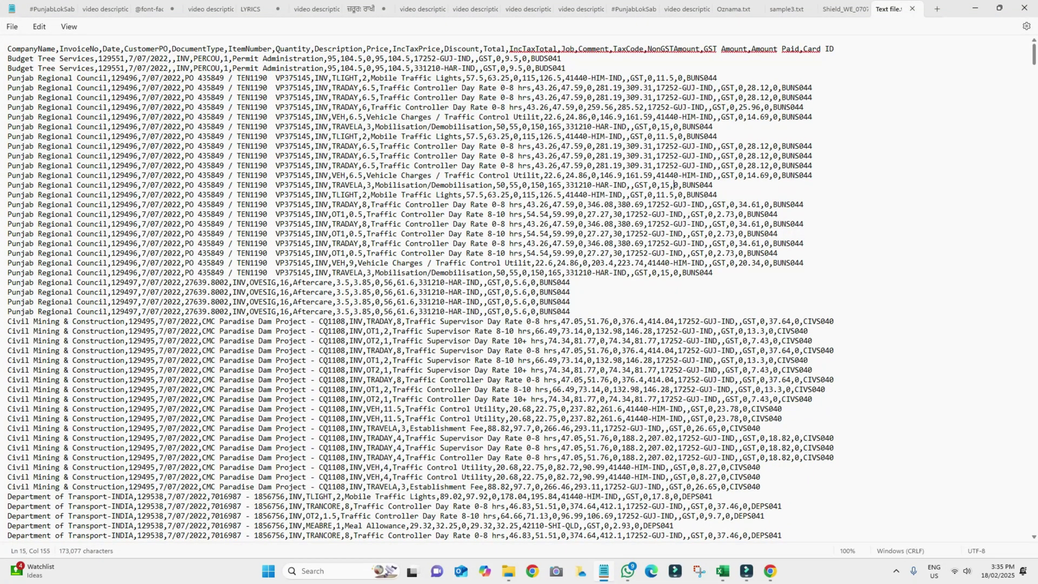
click(59, 49)
click(124, 49)
click(172, 48)
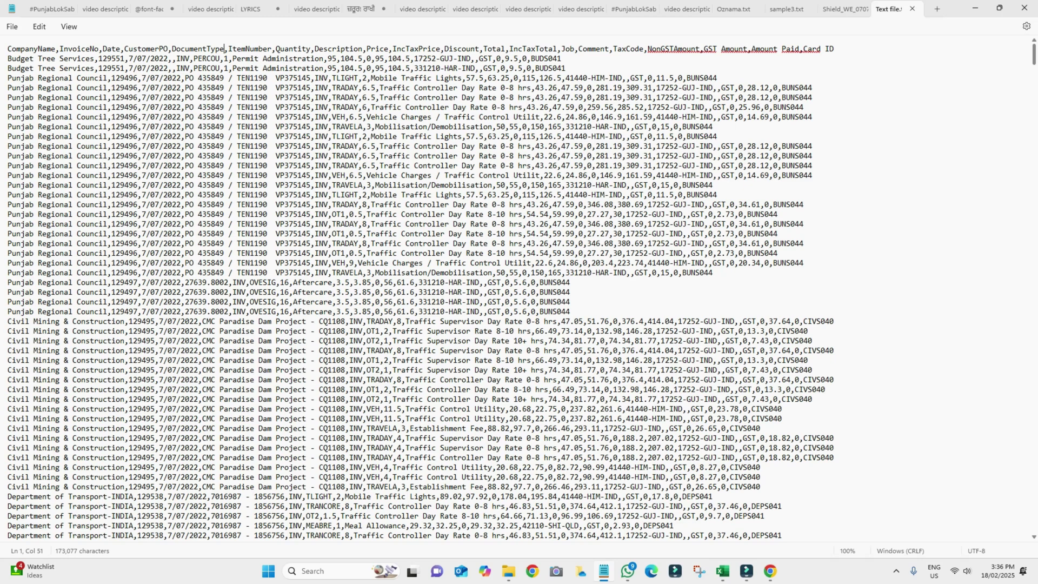
key(alt+Tab)
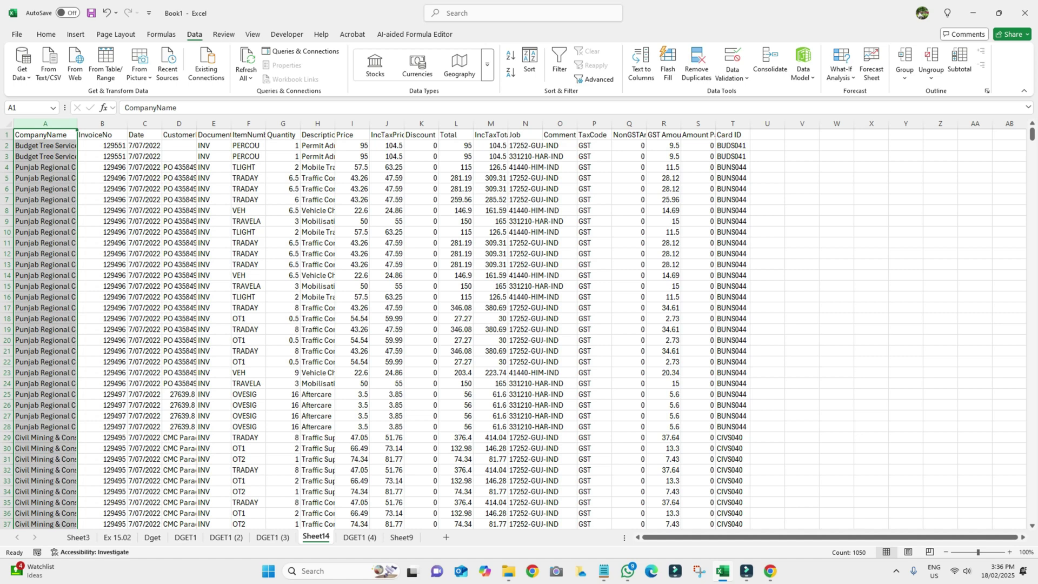
click(491, 383)
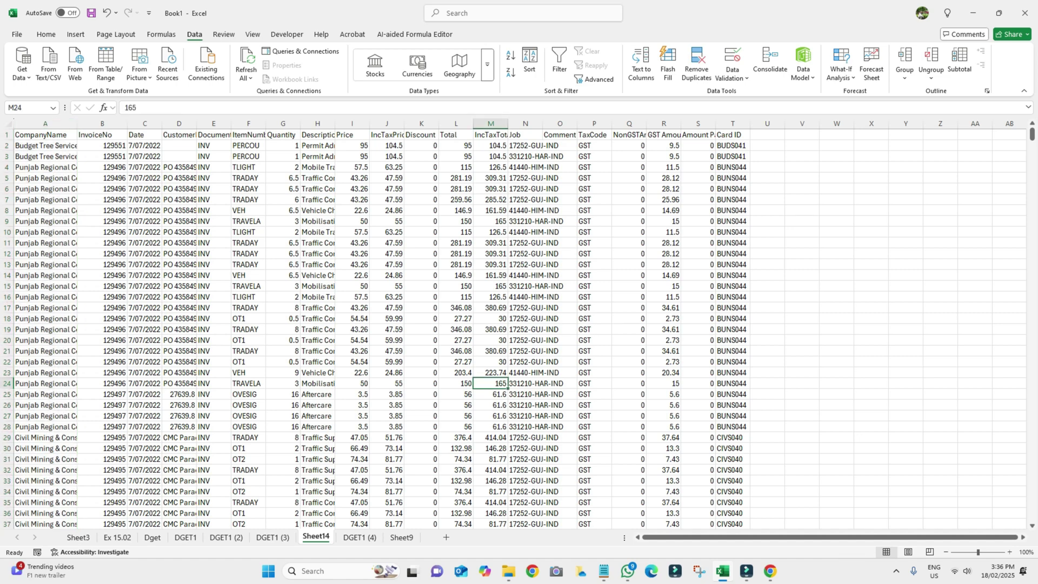
click(7, 135)
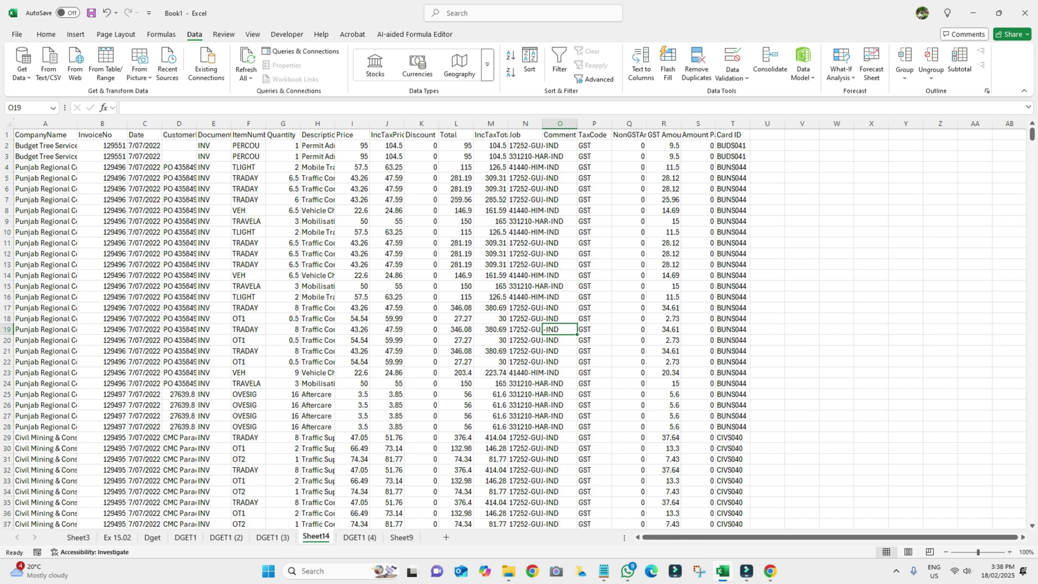
- Add Sheet15 with column A widened to about 143.57, then show the DGET1 (4) TEXTJOIN sheet
click(446, 537)
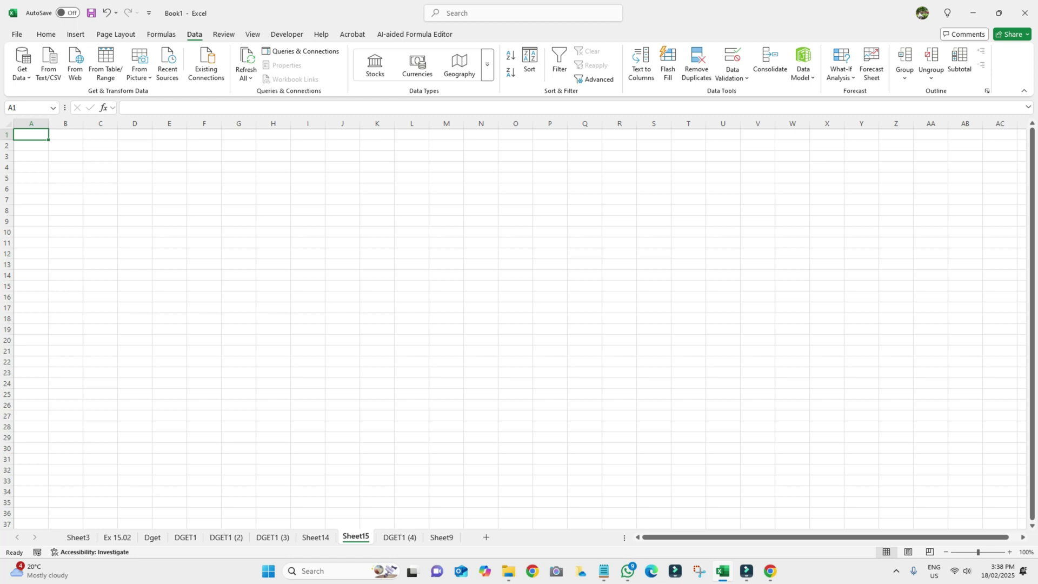
drag(49, 123, 560, 123)
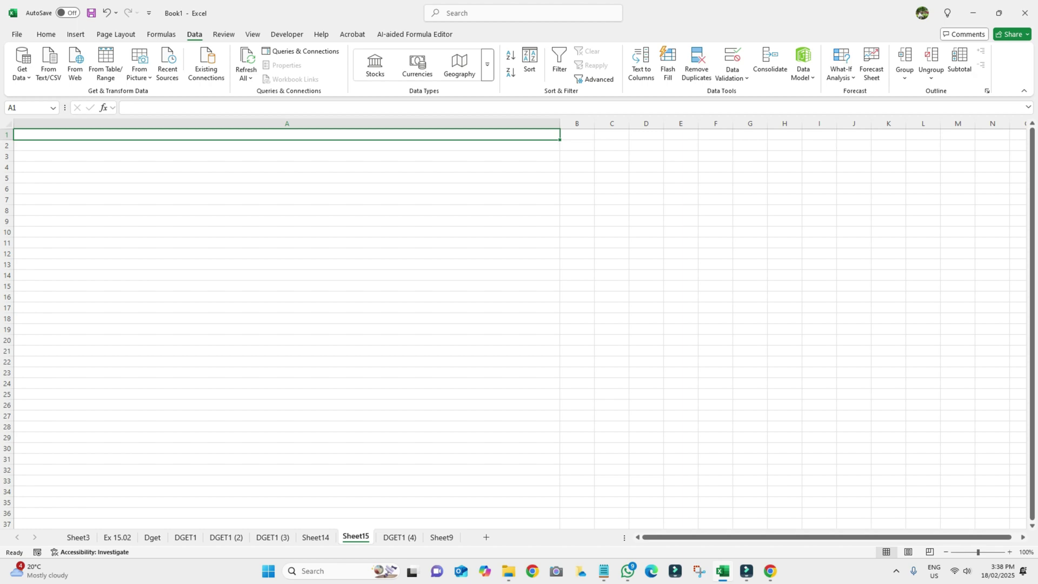
click(400, 536)
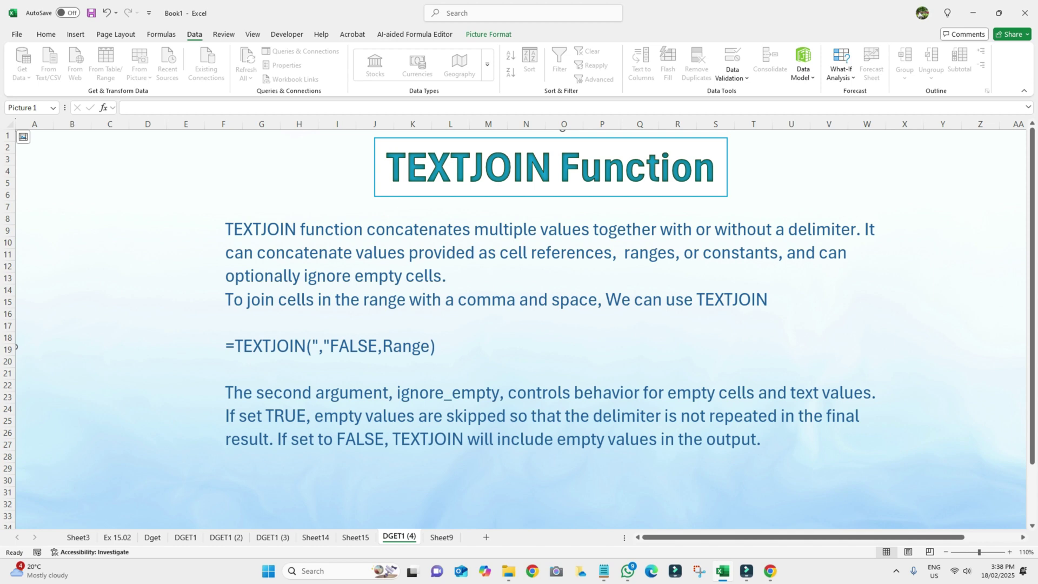
click(438, 346)
drag(438, 346, 225, 347)
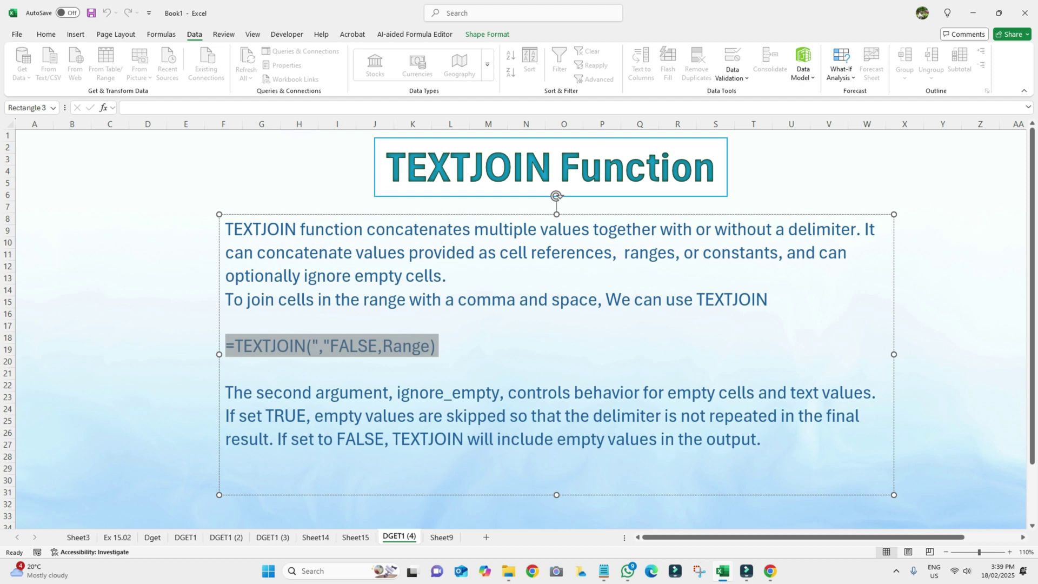
click(226, 465)
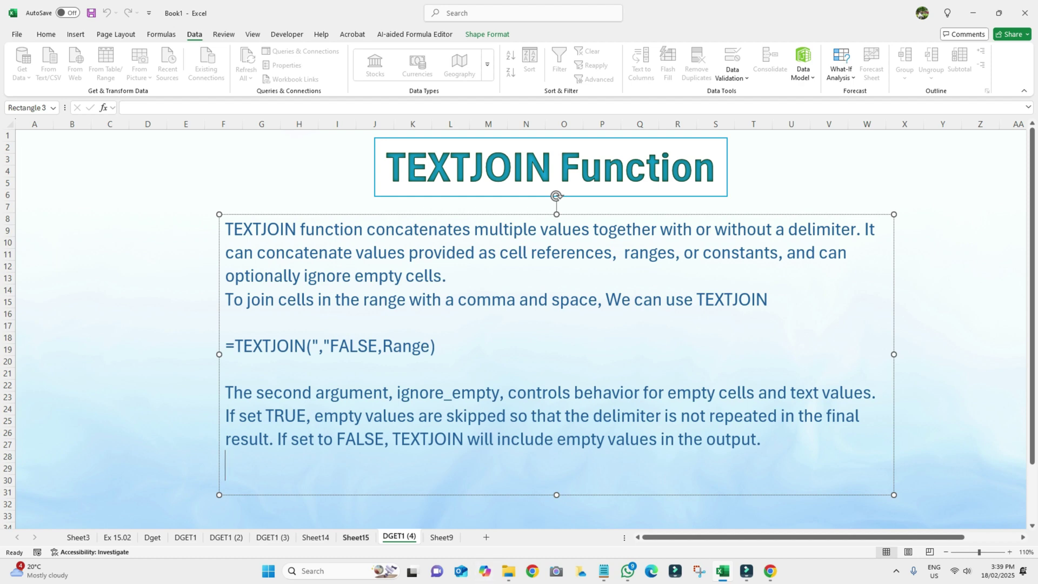
- Widen Sheet15 column A and enter =TEXTJOIN(",",FALSE,Sheet14!A1:T1) in A1
click(356, 537)
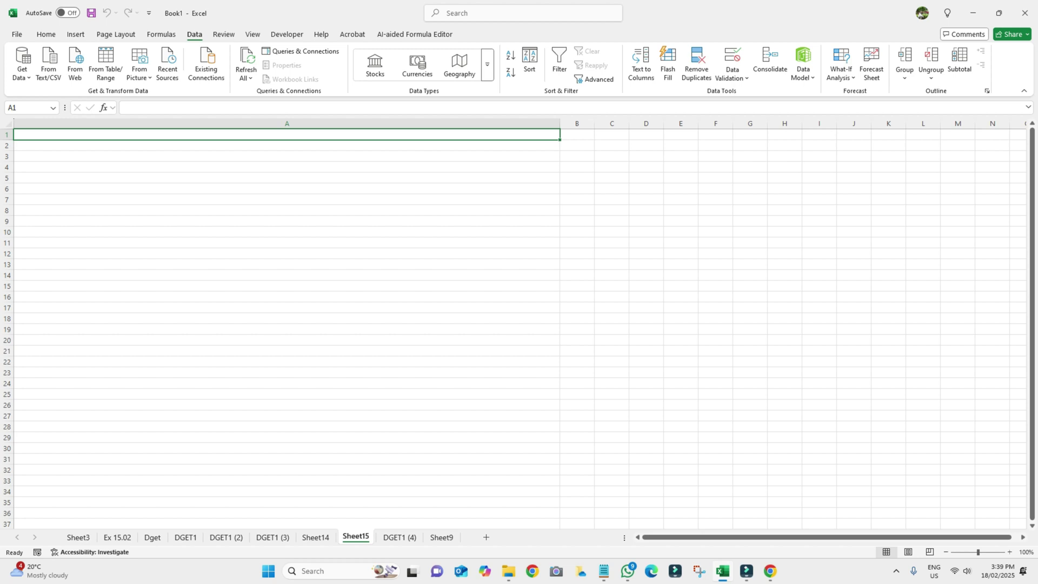
drag(560, 124, 632, 123)
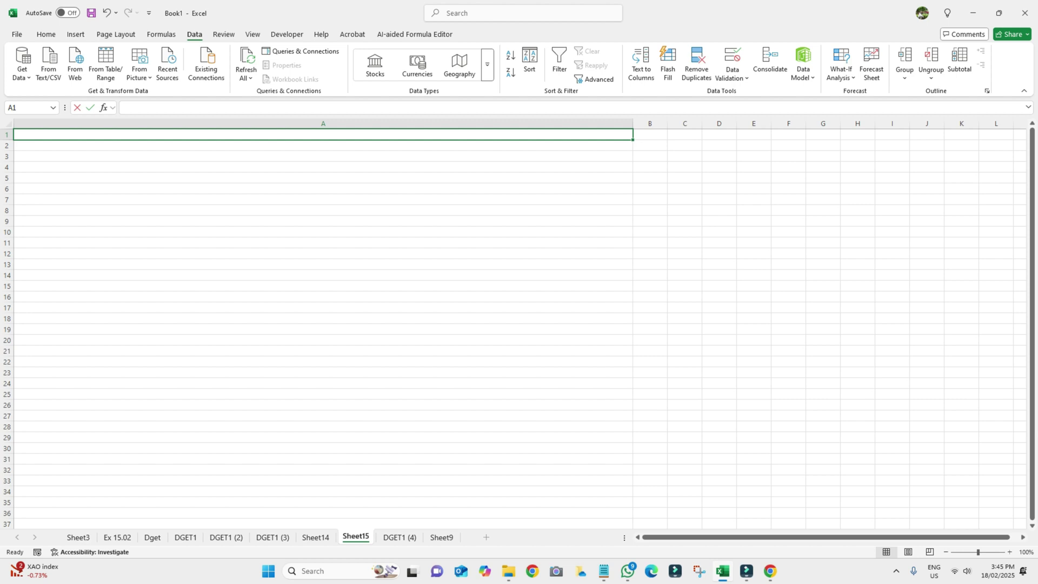
text(=textjoi)
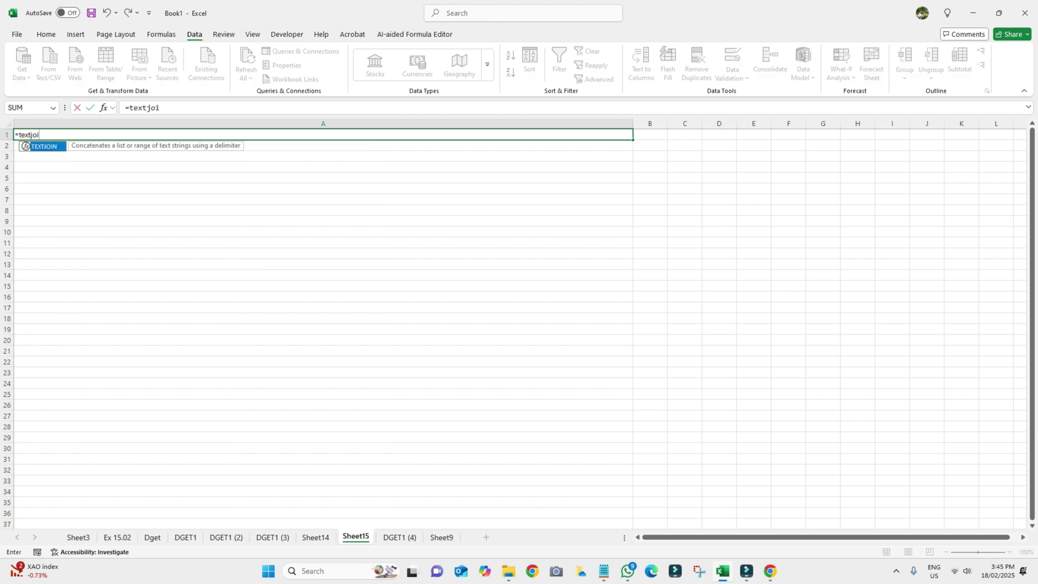
key(Tab)
text(",")
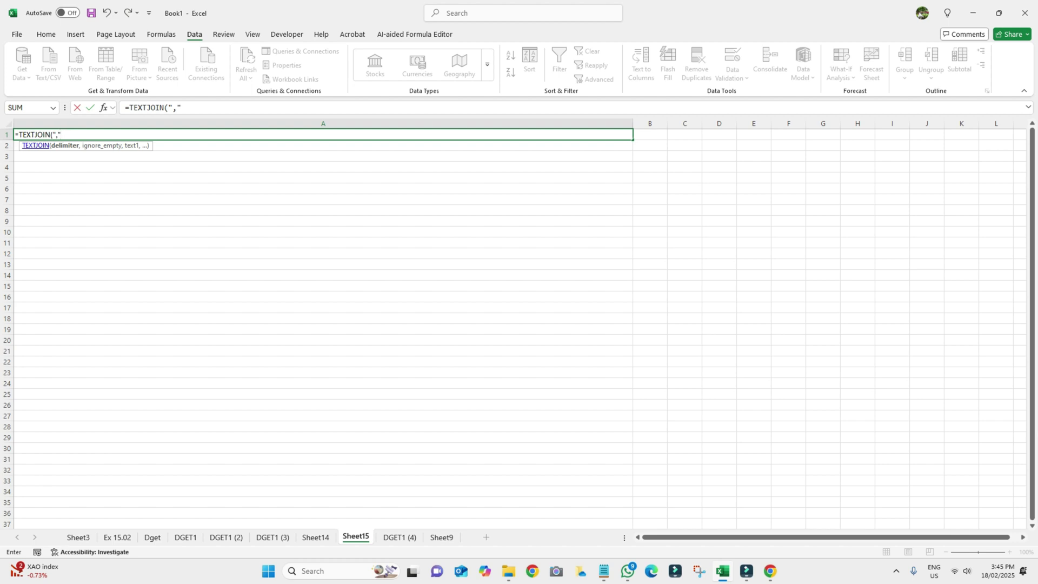
text(,False)
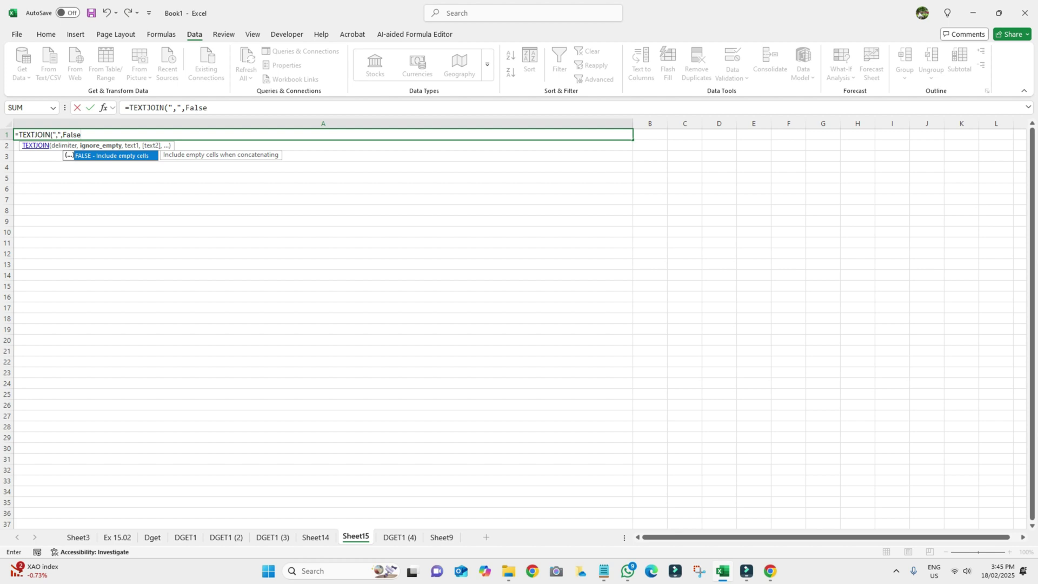
text(,)
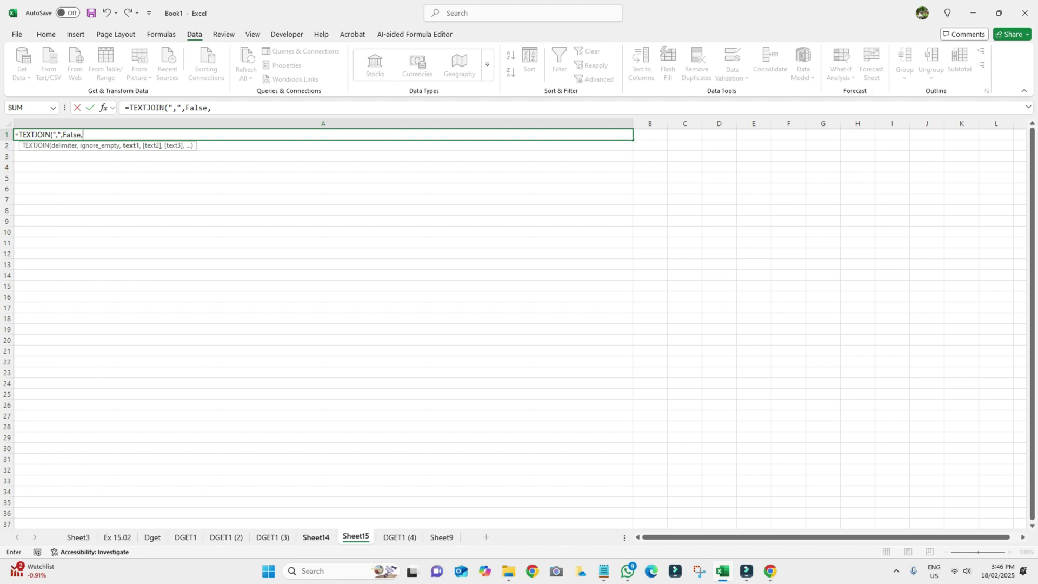
click(316, 536)
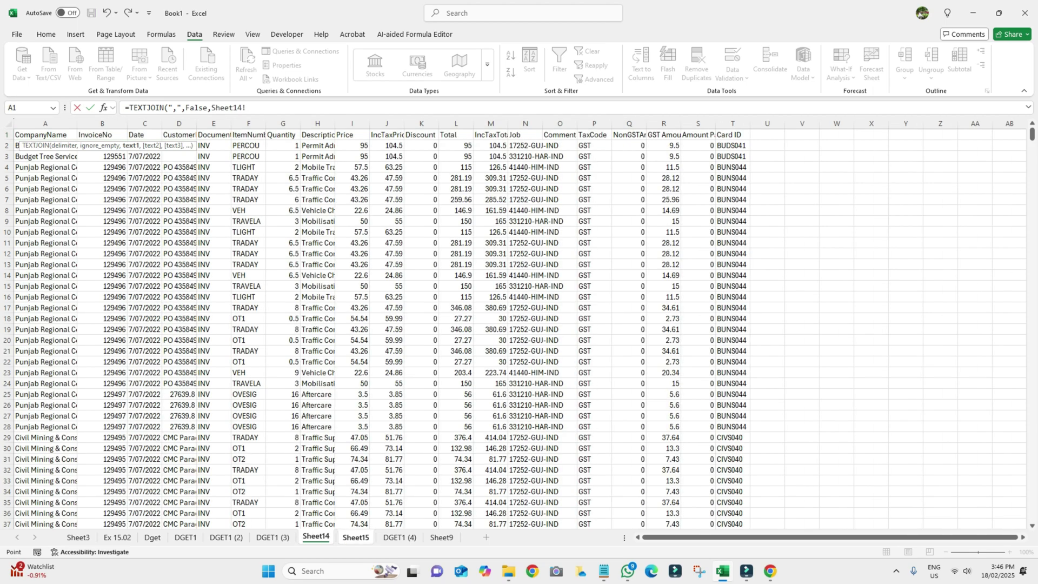
drag(46, 134, 733, 135)
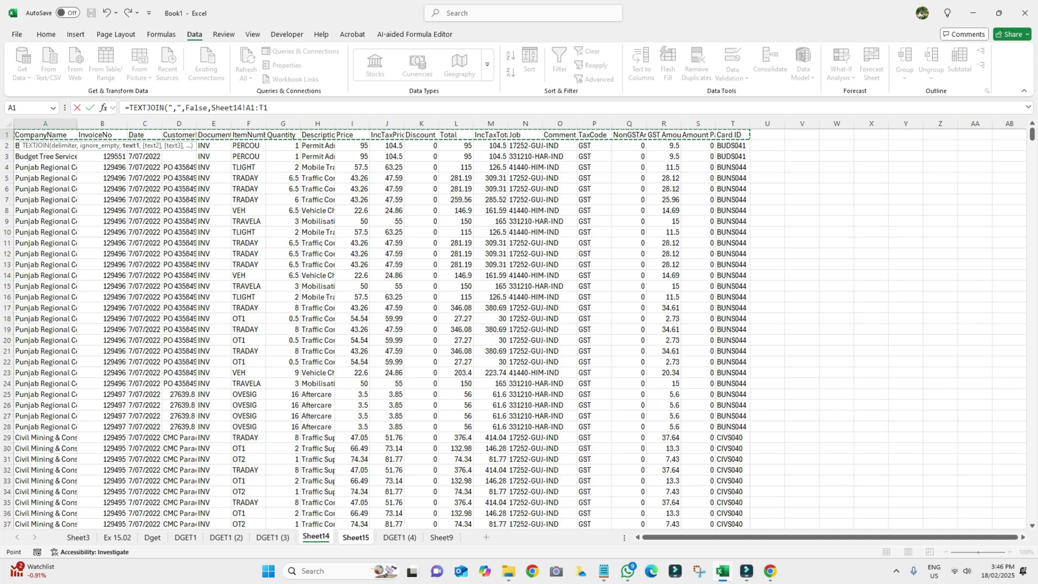
key(Return)
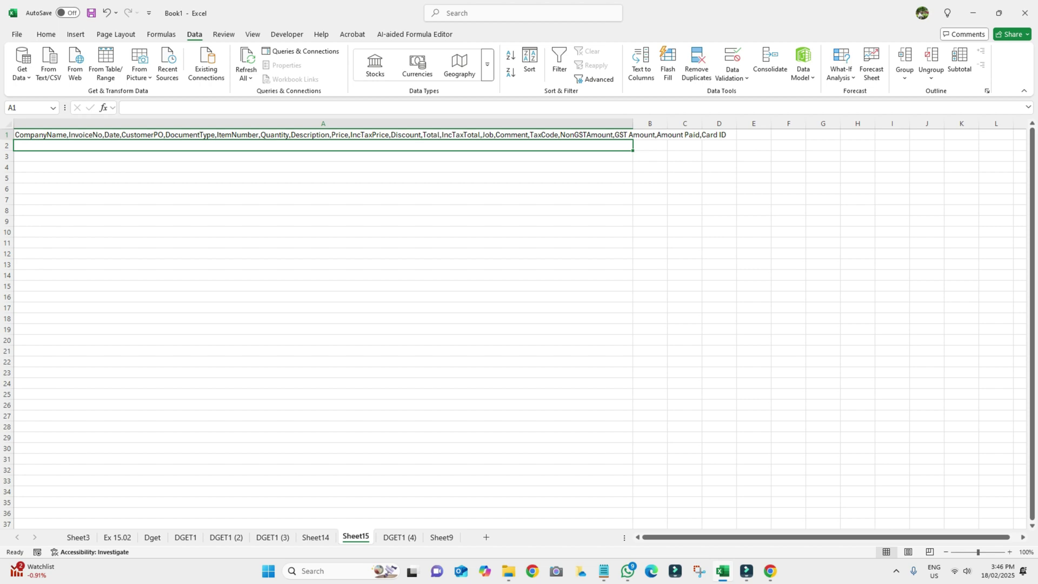
- Check on Sheet14 that the invoice data ends at row 1050
click(323, 135)
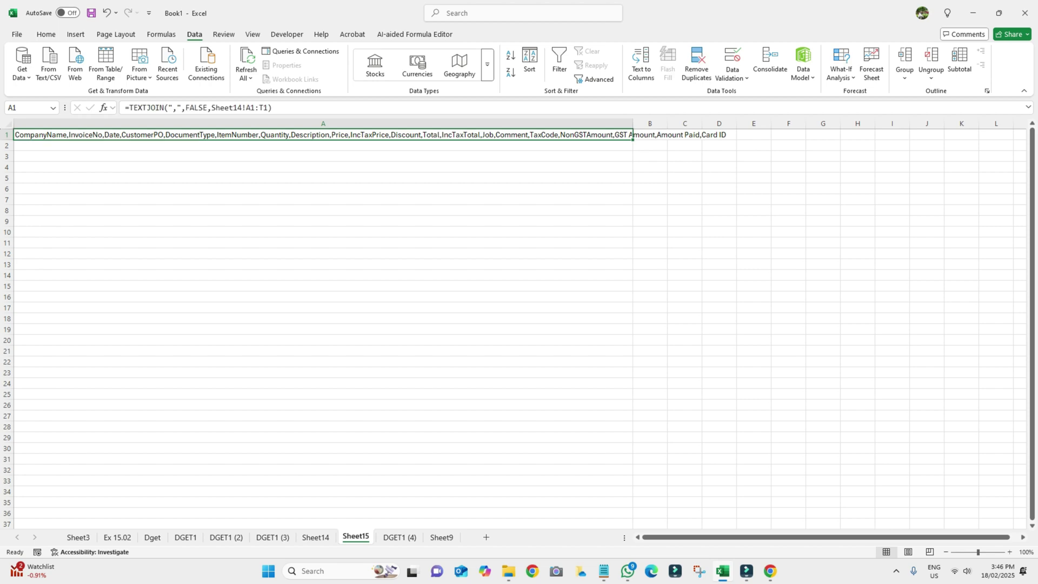
click(315, 537)
click(103, 448)
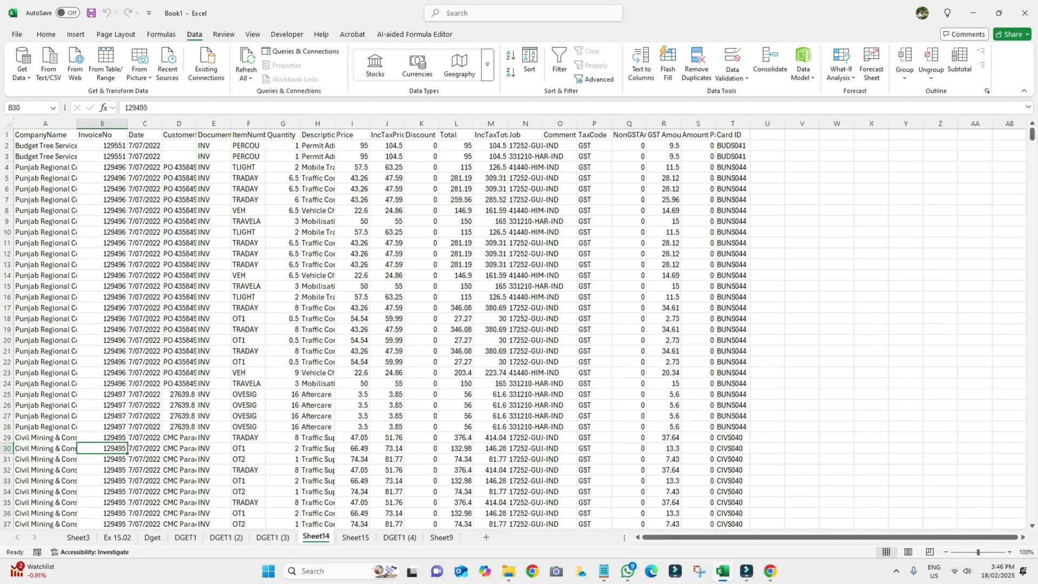
key(Left)
key(ctrl+Down)
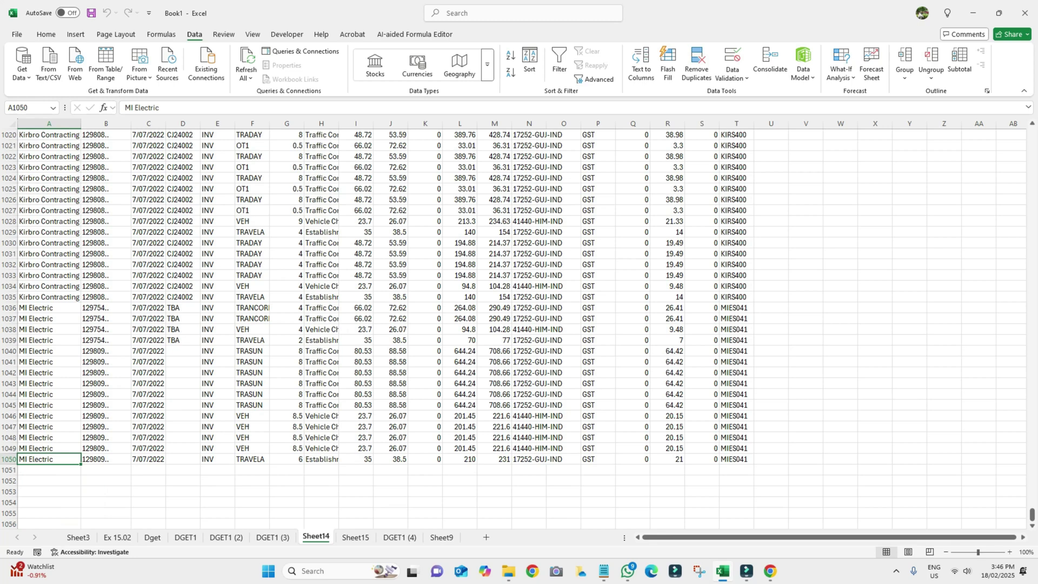
scroll(373, 319, down, 1)
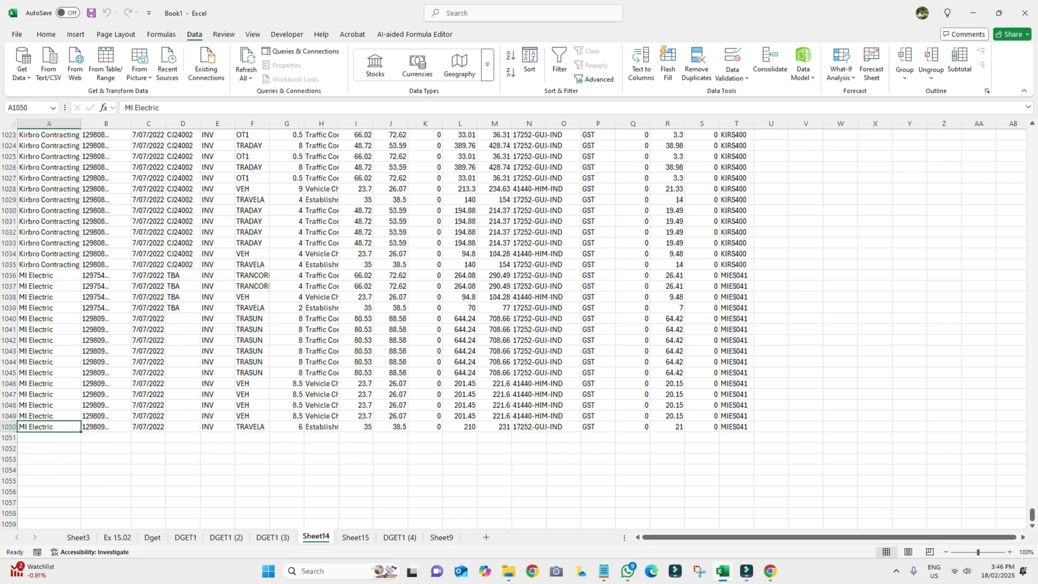
- Fill Sheet15's TEXTJOIN formula down column A to row 1054
click(441, 537)
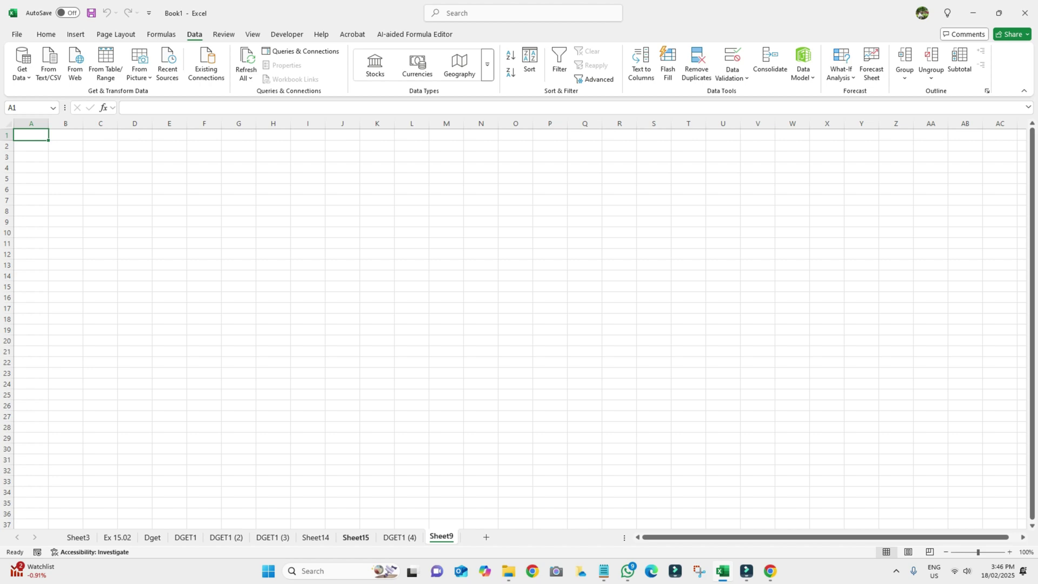
click(355, 537)
drag(633, 139, 636, 334)
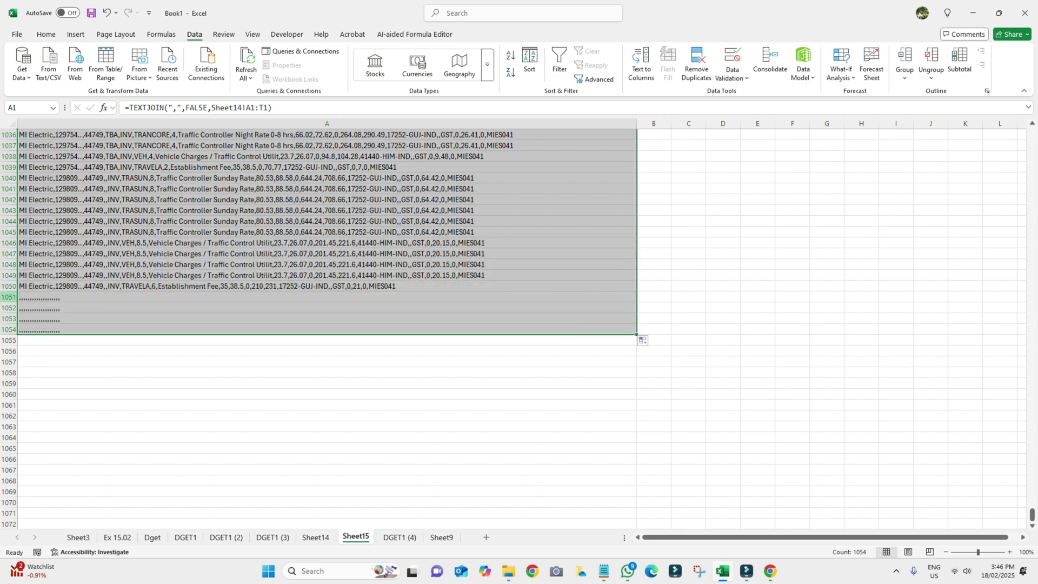
- Delete the extra comma-only rows 1051 to 1054 below the data
drag(7, 296, 7, 330)
right_click(8, 329)
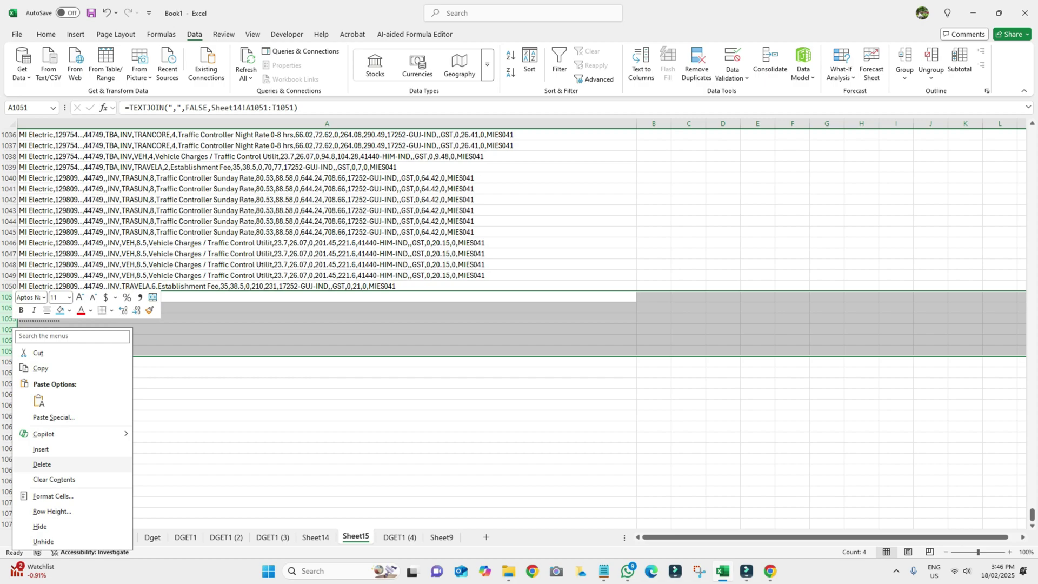
click(42, 464)
click(325, 437)
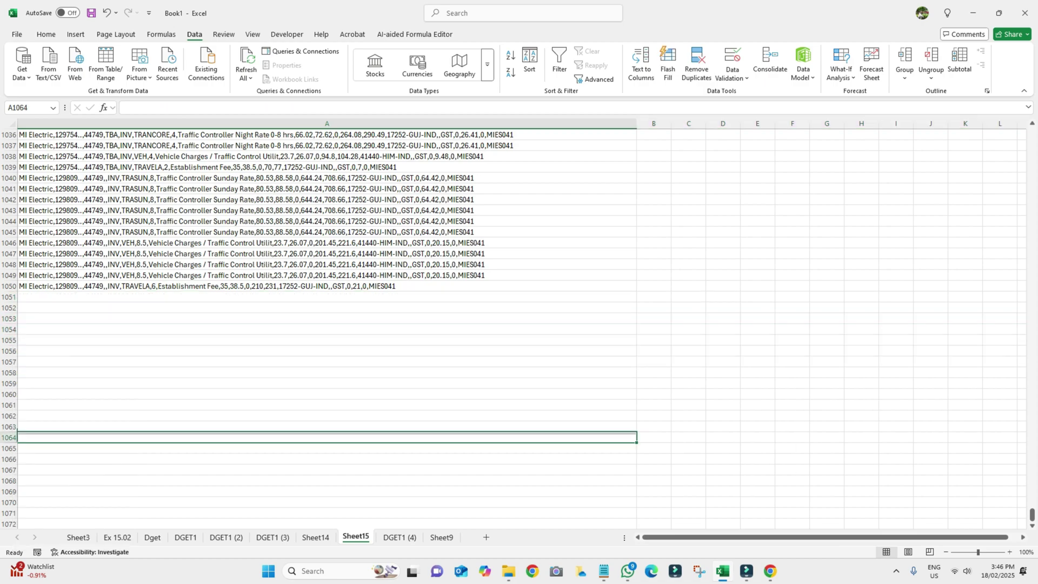
- Copy the 1,050 joined lines in A1:A1050 and bring them into the Notepad file
drag(1032, 515, 1032, 133)
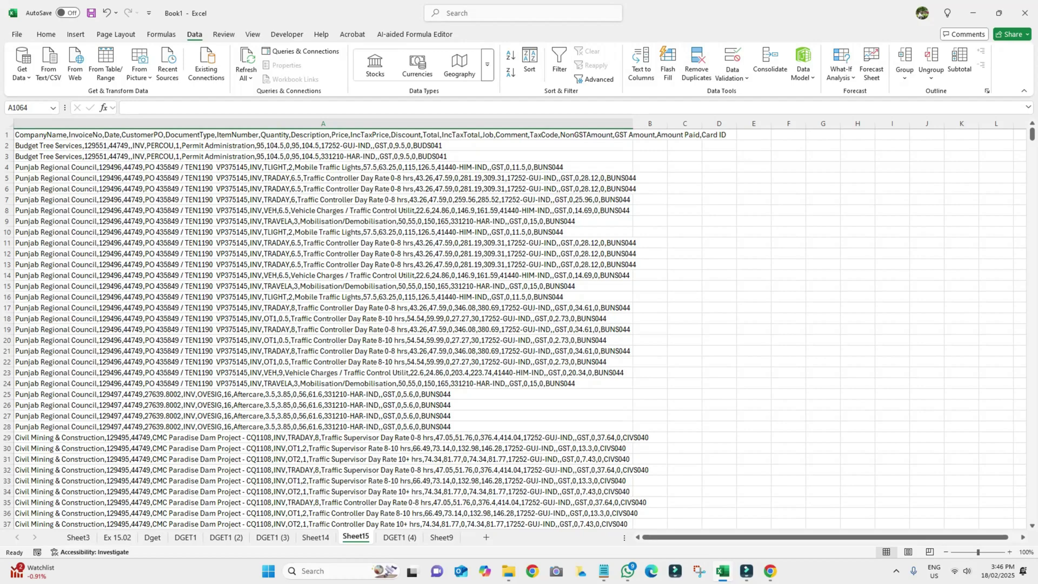
click(324, 135)
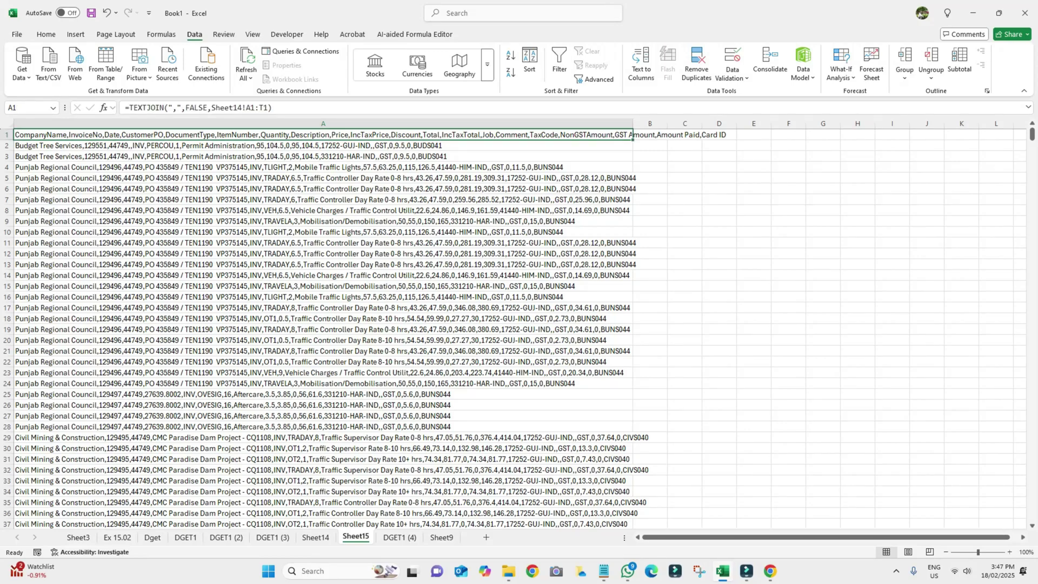
key(ctrl+shift+Down)
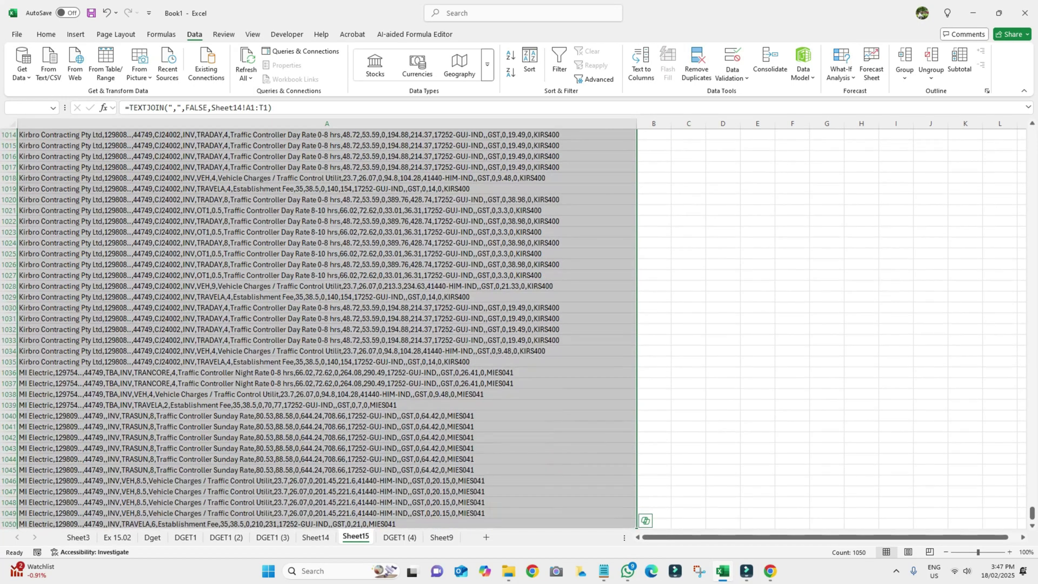
key(ctrl+c)
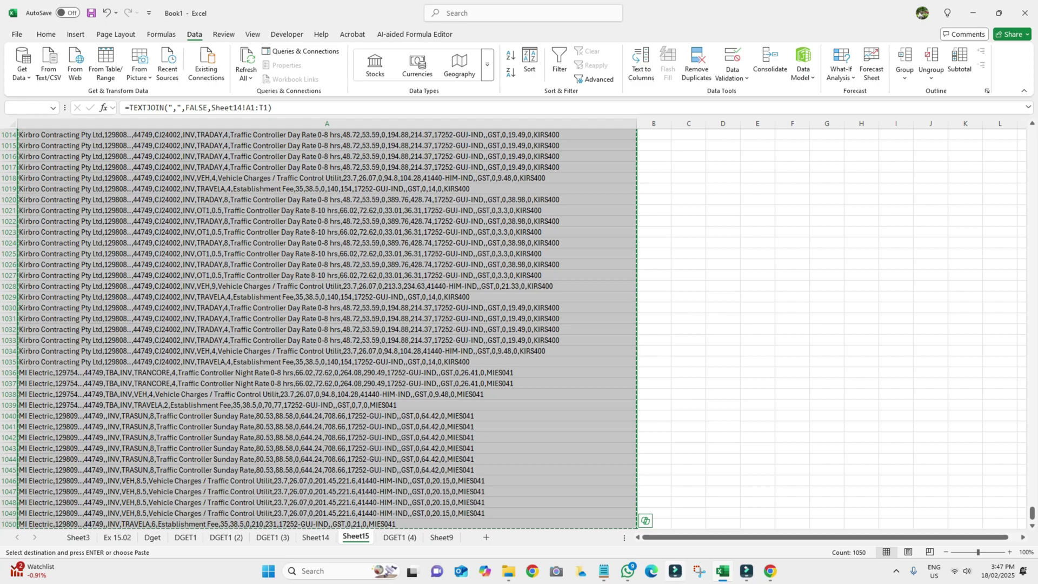
click(604, 571)
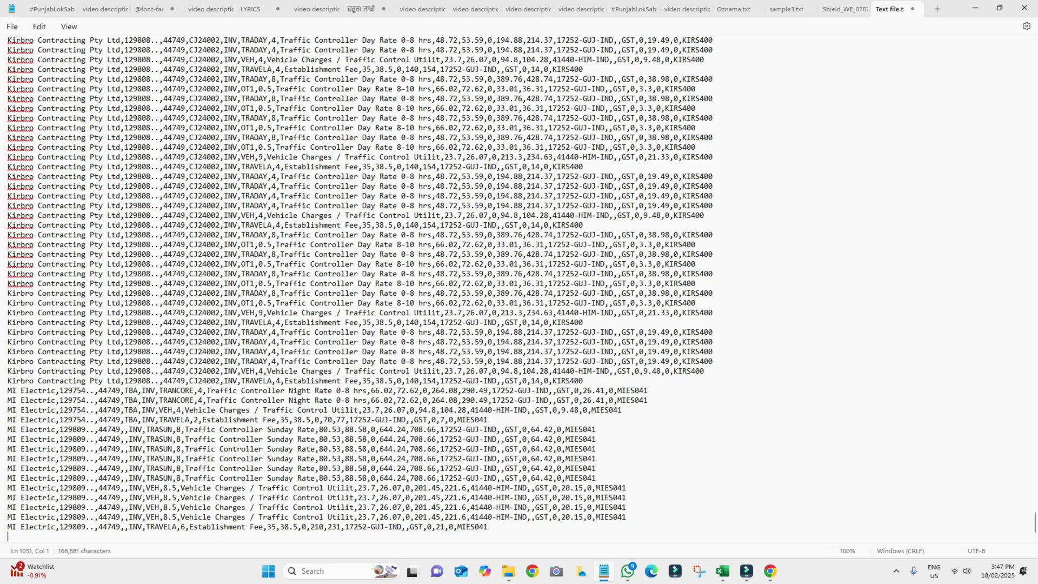
scroll(410, 286, up, 20)
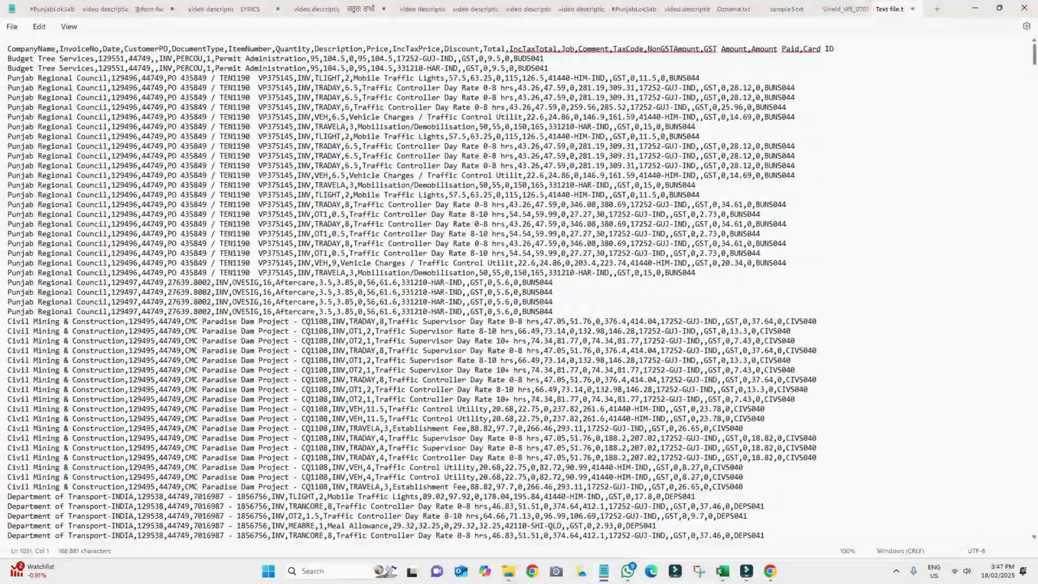